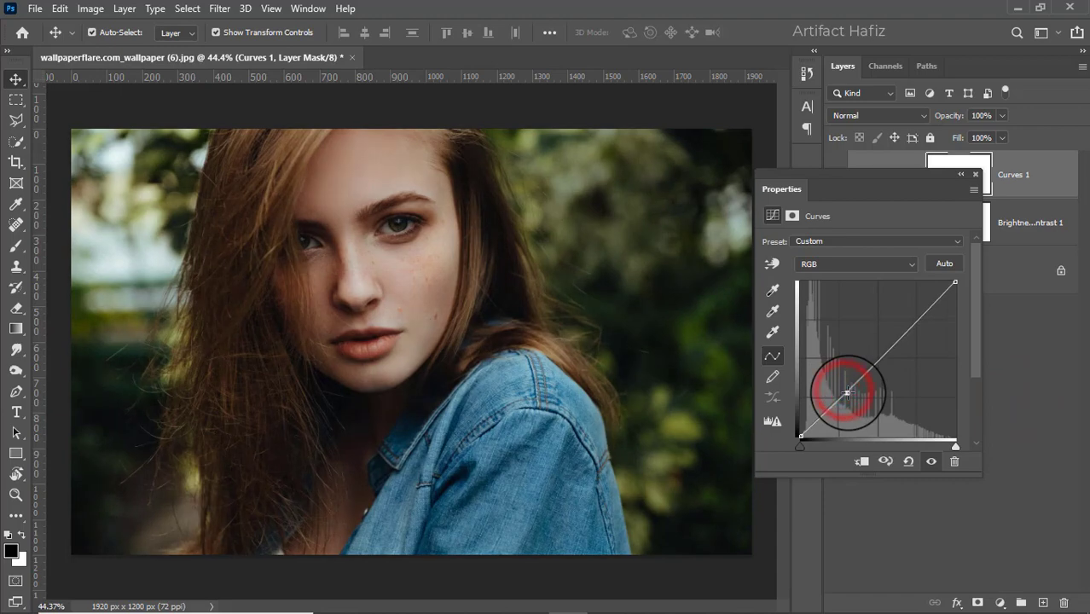
# Step: Raise the highlights on the Curves adjustment's RGB curve and anchor its shadows with a lower point near the diagonal
pyautogui.moveTo(913, 322)
pyautogui.mouseDown()
pyautogui.moveTo(908, 287)
pyautogui.moveTo(924, 323)
pyautogui.moveTo(917, 299)
pyautogui.moveTo(920, 308)
pyautogui.mouseUp()
pyautogui.moveTo(848, 393); pyautogui.dragTo(846, 391)
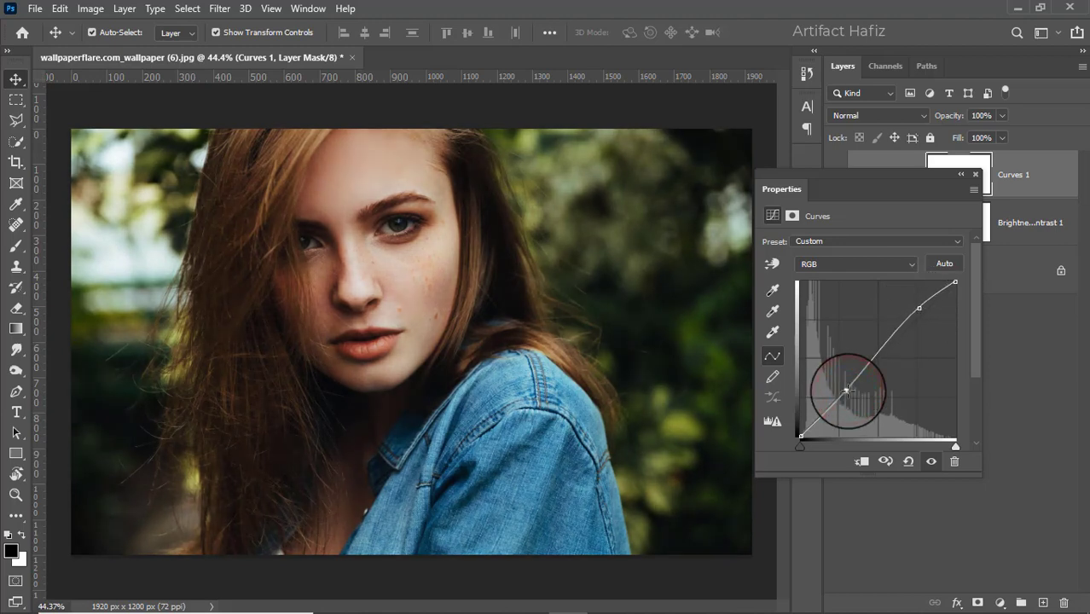
pyautogui.click(974, 177)
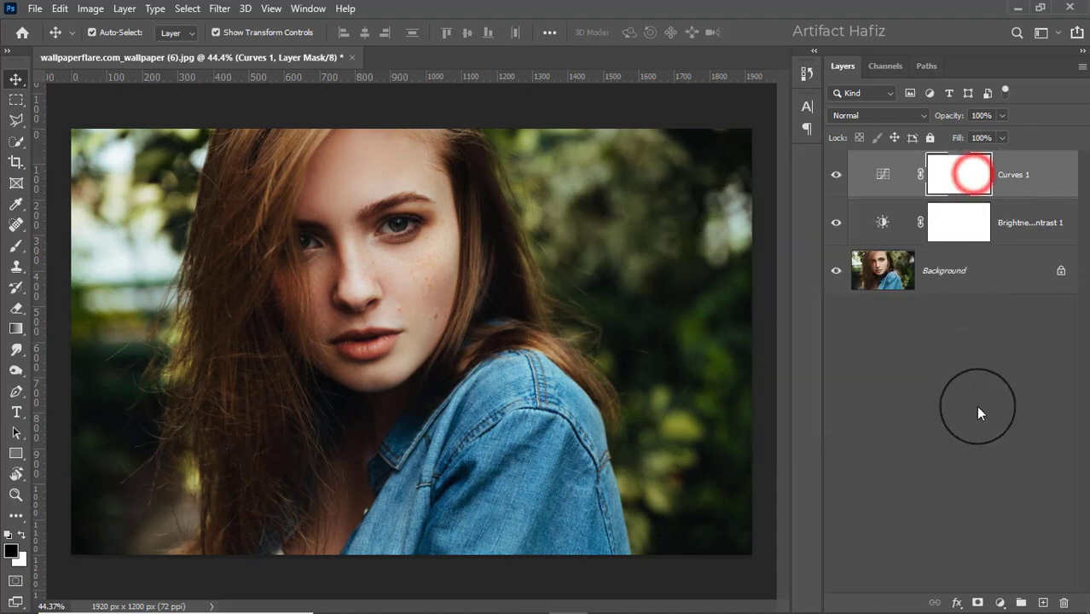
# Step: Add a Color Lookup adjustment layer, try the Fuji REALA 500D Kodak 2393 3DLUT, and settle on Fuji F125 Kodak 2395
pyautogui.click(999, 602)
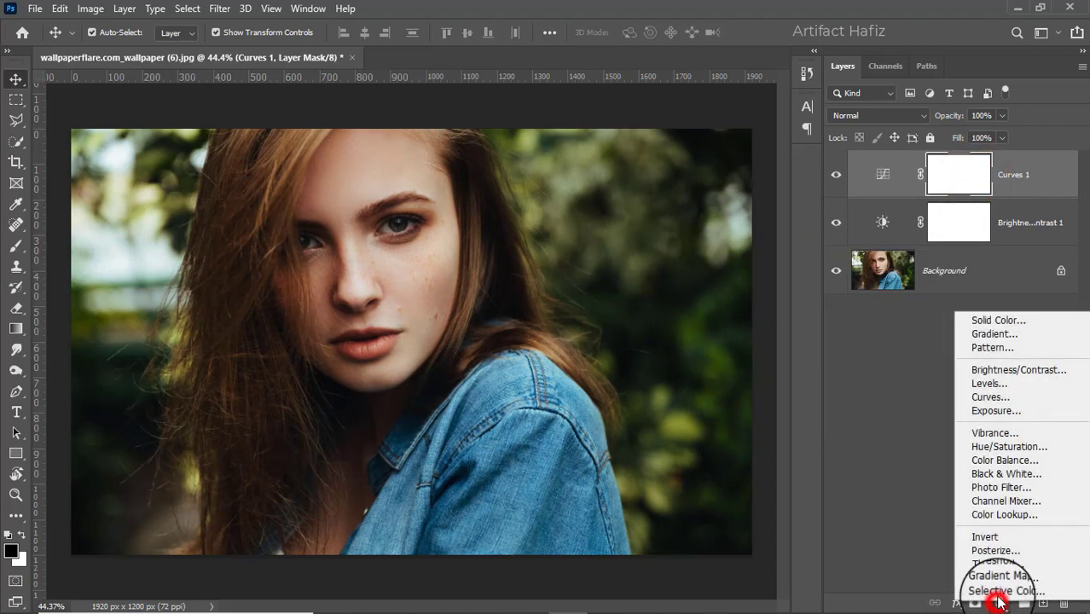
pyautogui.click(938, 440)
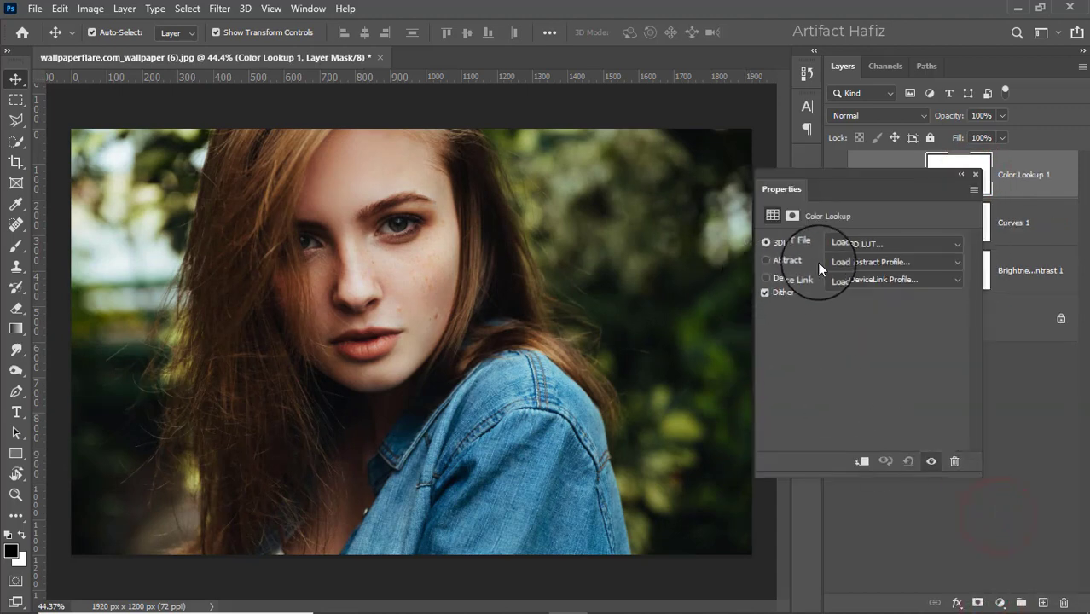
pyautogui.click(856, 245)
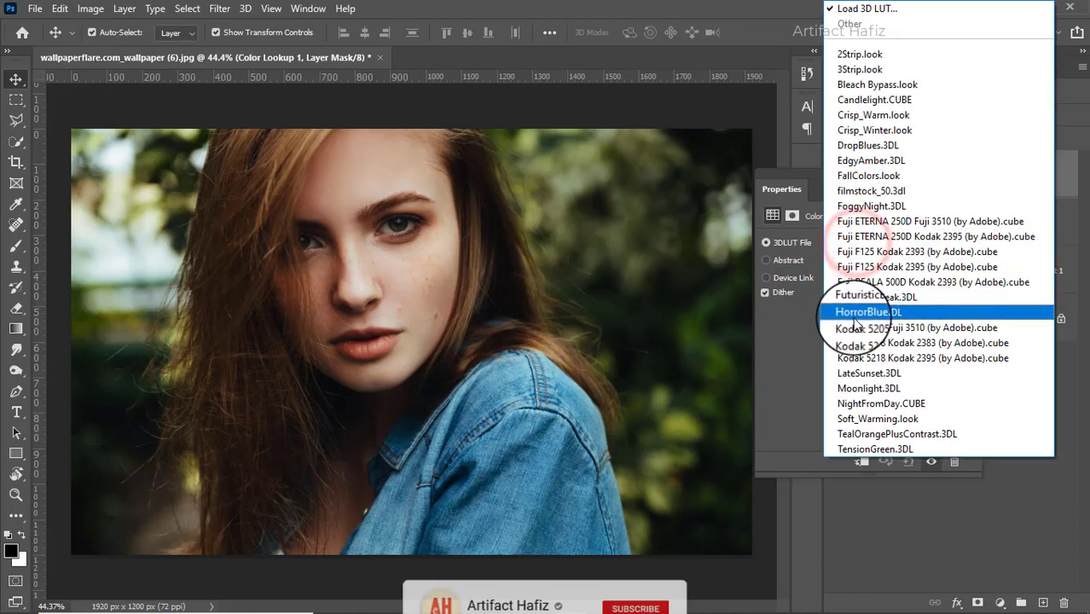
pyautogui.click(860, 284)
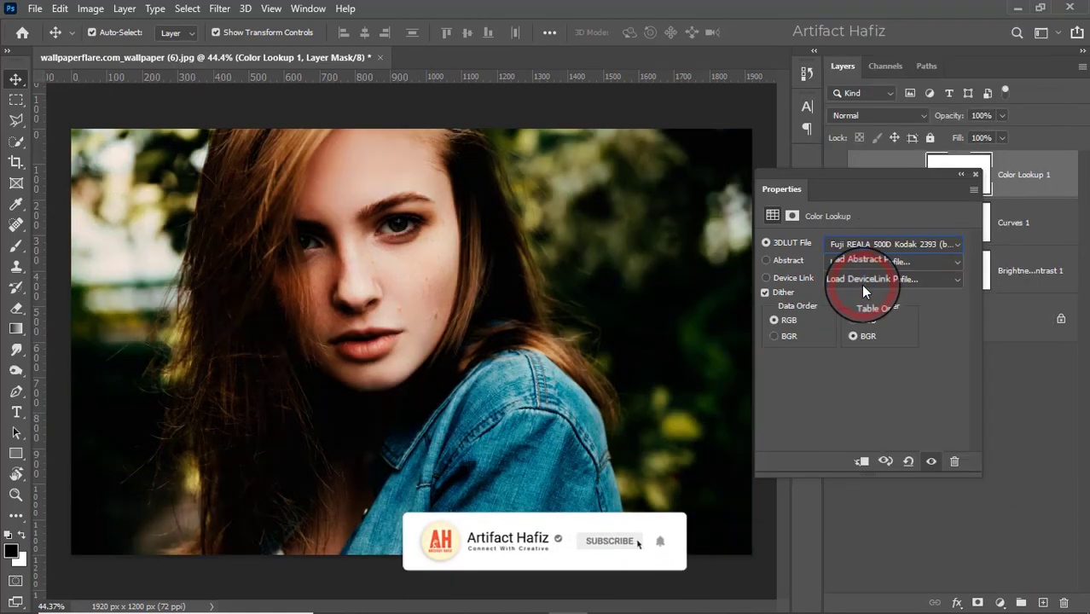
pyautogui.click(873, 244)
pyautogui.click(872, 260)
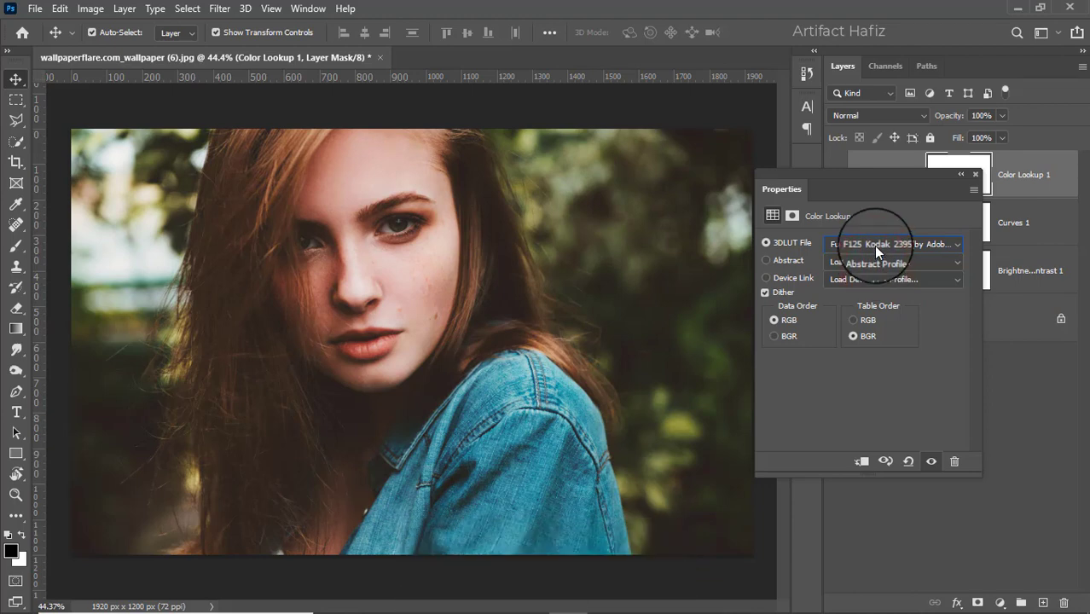
pyautogui.click(978, 177)
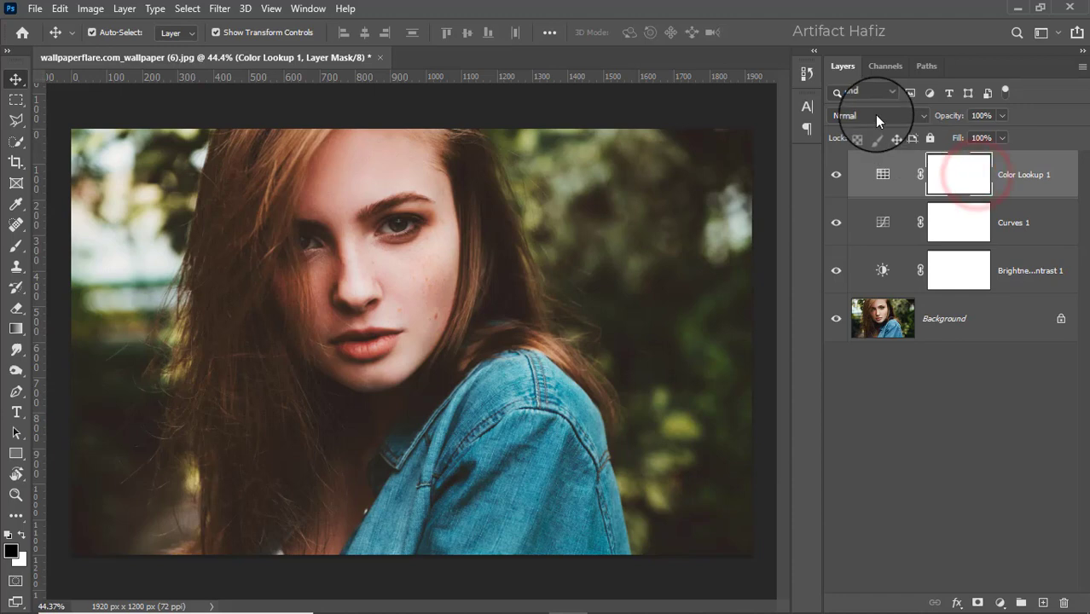
# Step: Set the Color Lookup layer's blend mode to Luminosity, compare its effect on and off, and reduce its opacity to 45%
pyautogui.click(875, 115)
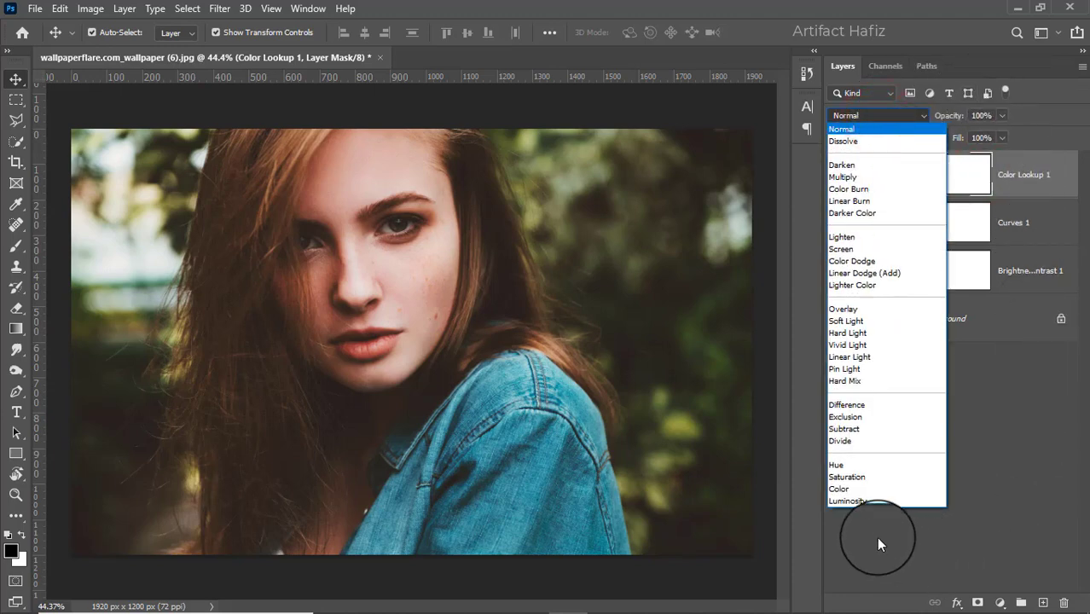
pyautogui.click(843, 503)
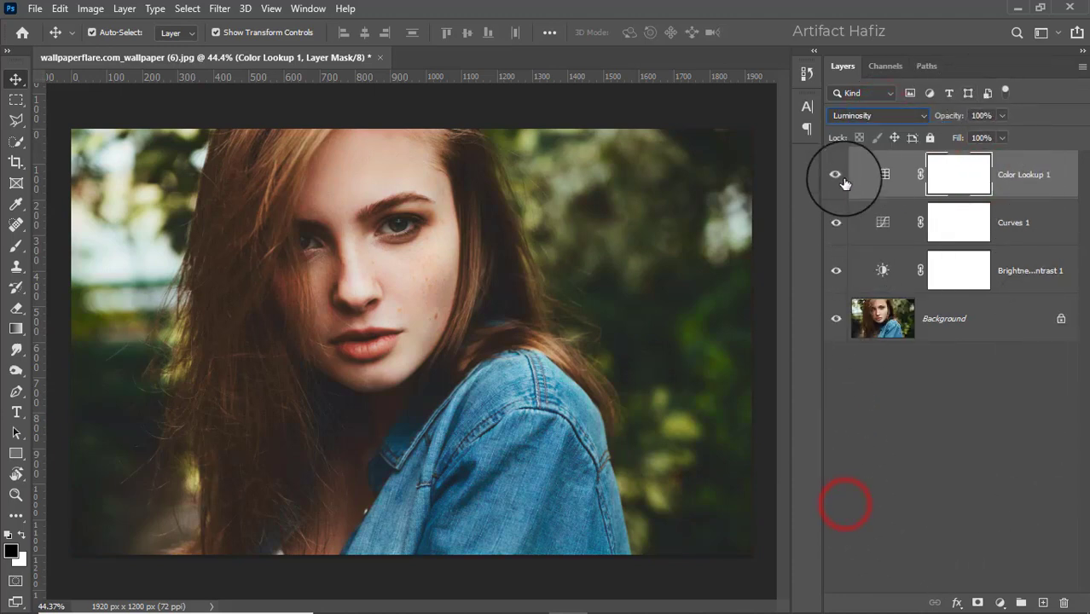
pyautogui.click(838, 176)
pyautogui.click(836, 176)
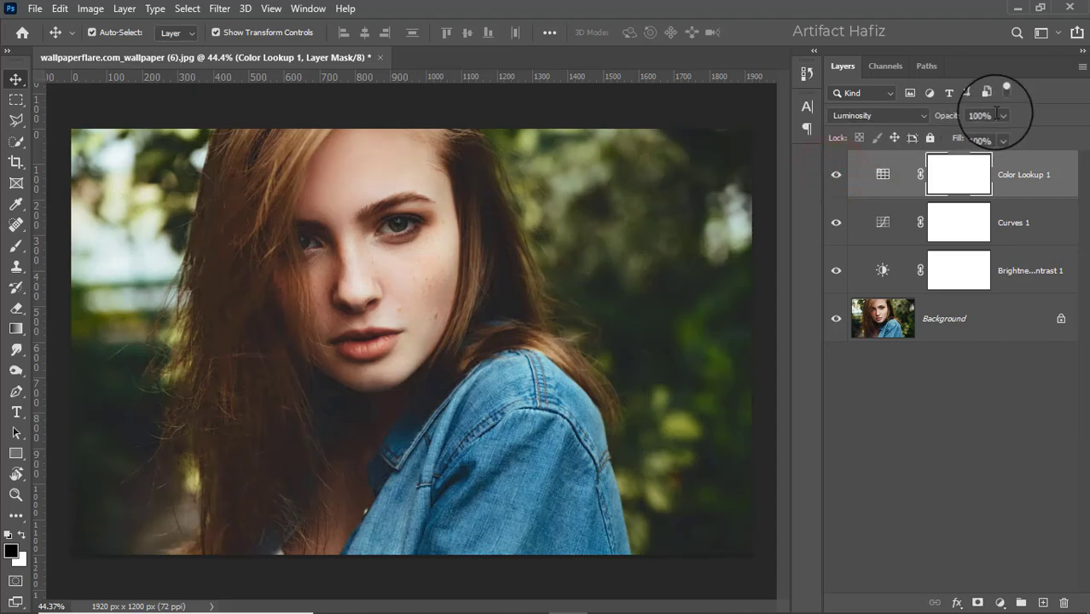
pyautogui.click(1003, 116)
pyautogui.moveTo(1008, 135); pyautogui.dragTo(975, 137)
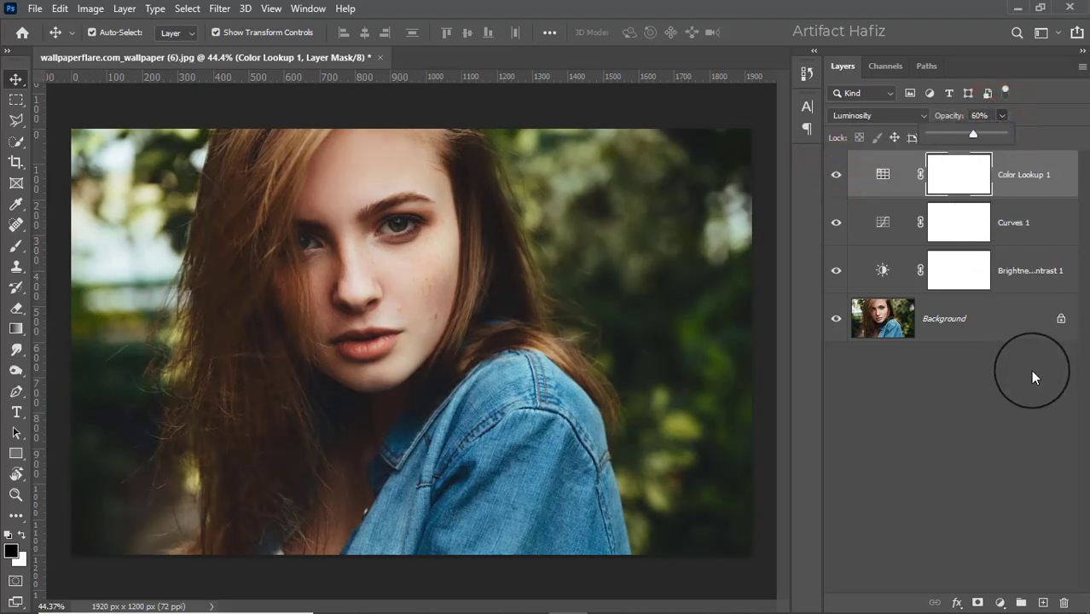
pyautogui.moveTo(976, 135); pyautogui.dragTo(961, 138)
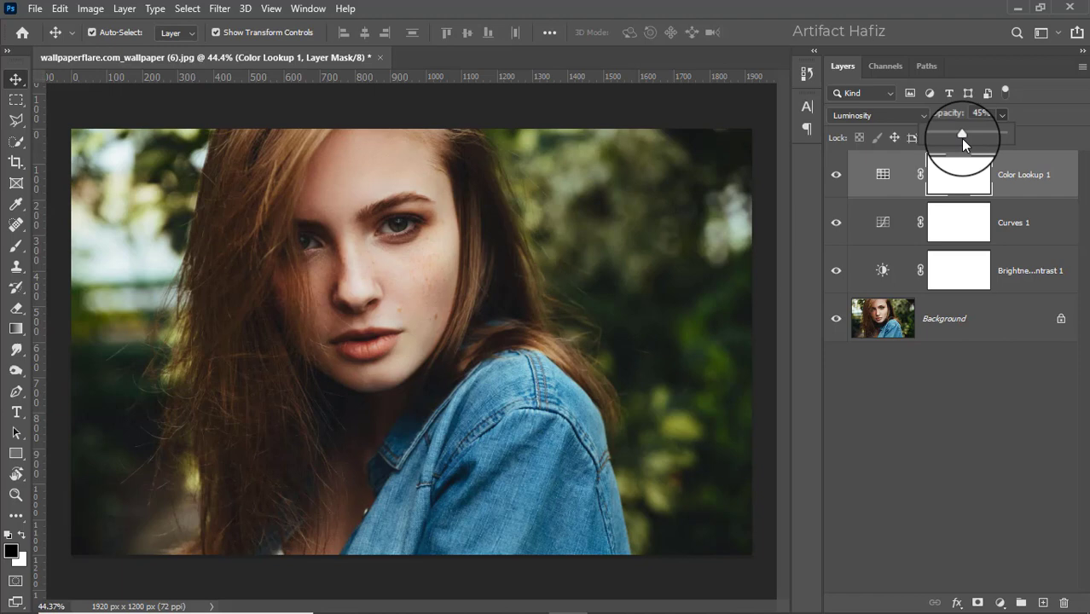
# Step: Add a Levels adjustment layer with the white input at 248 and the black input raised slightly
pyautogui.click(1000, 603)
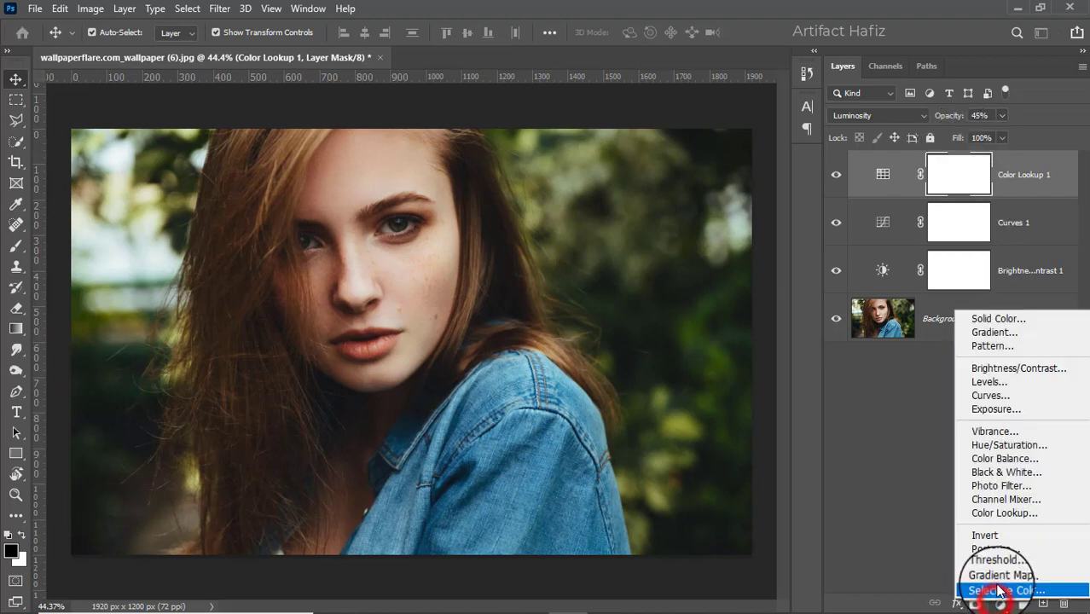
pyautogui.click(998, 384)
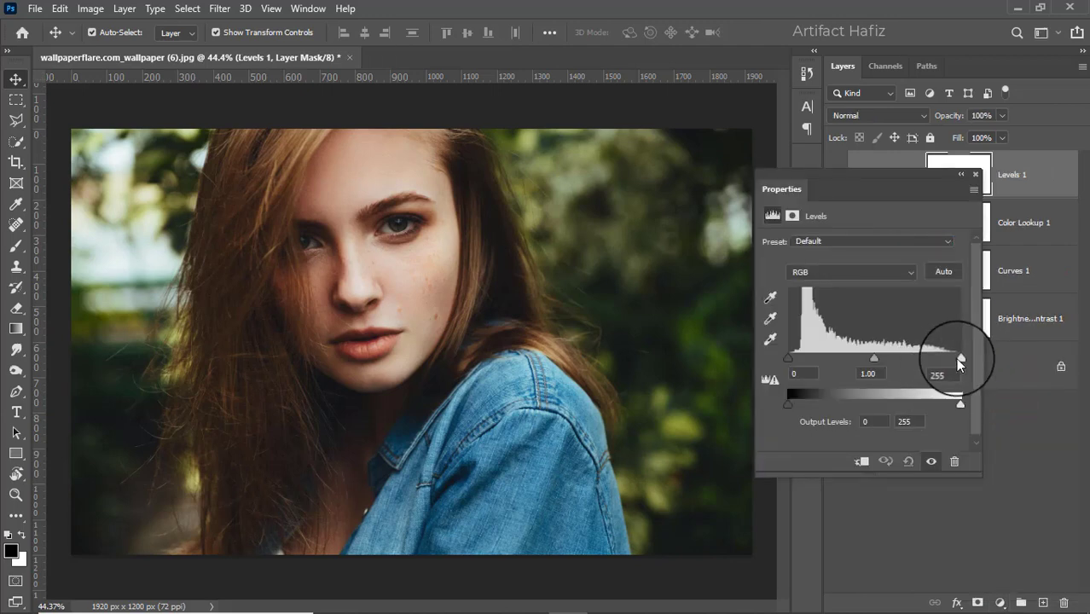
pyautogui.moveTo(959, 364); pyautogui.dragTo(956, 364)
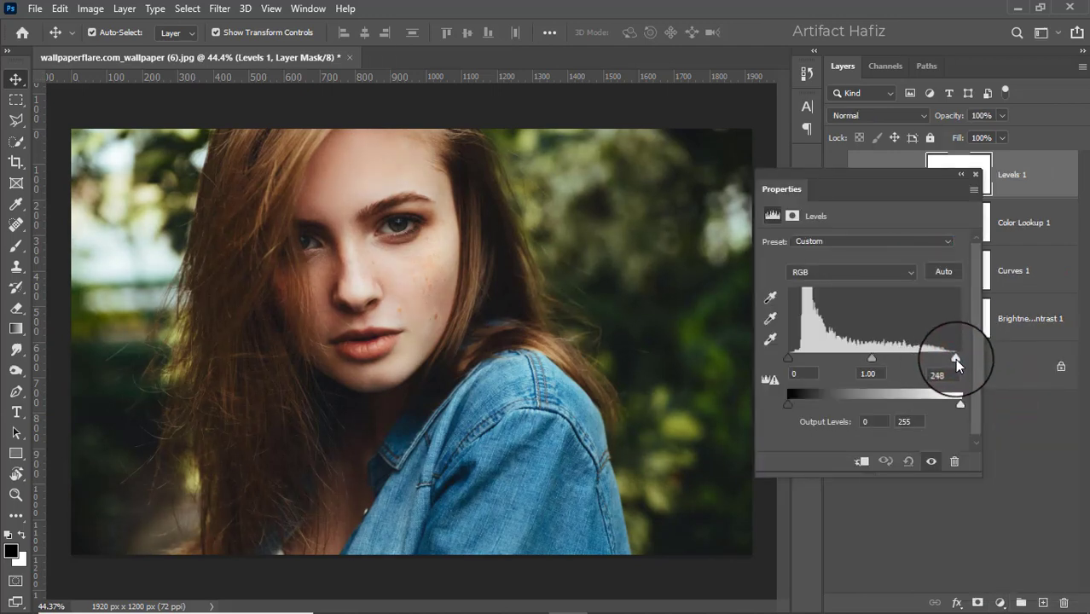
pyautogui.moveTo(787, 360); pyautogui.dragTo(792, 360)
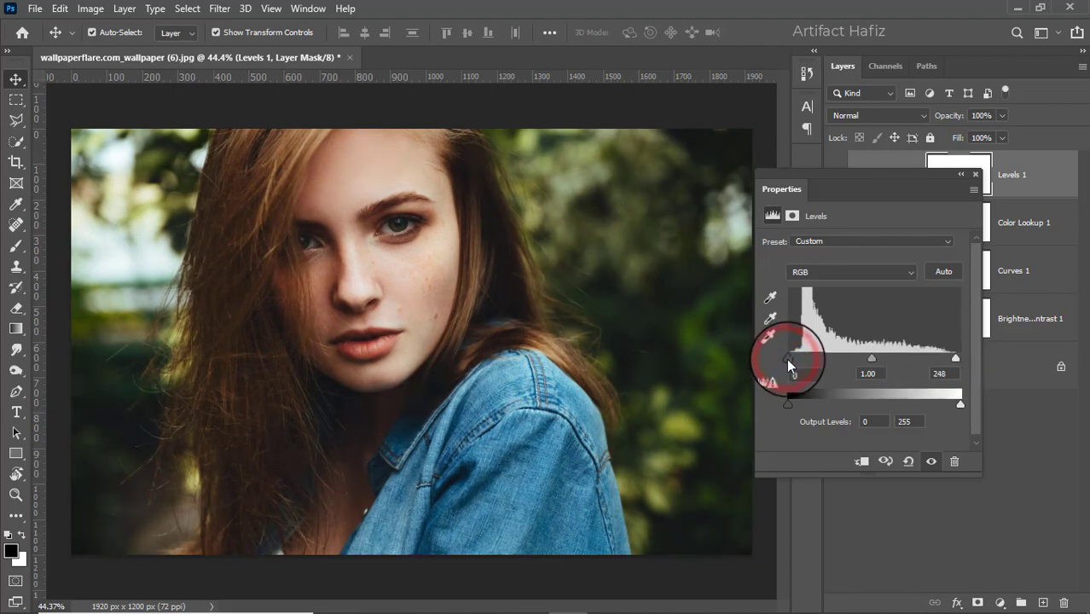
pyautogui.click(978, 178)
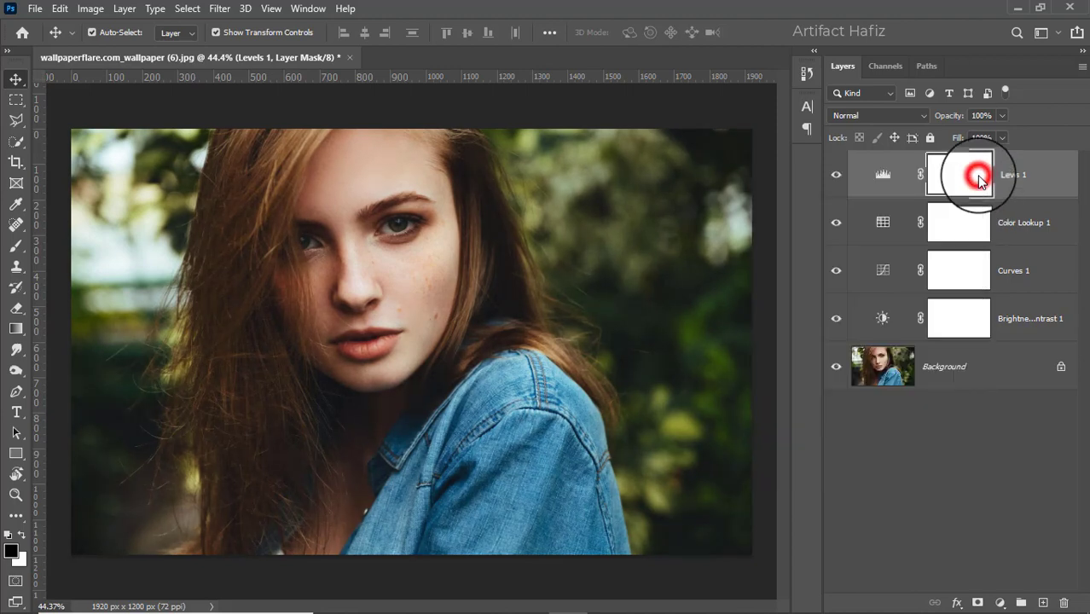
# Step: Stamp all visible layers into a new layer above Levels 1 and convert it for smart filters
pyautogui.click(1000, 176)
pyautogui.hotkey('ctrl', 'alt', 'shift', 'e')
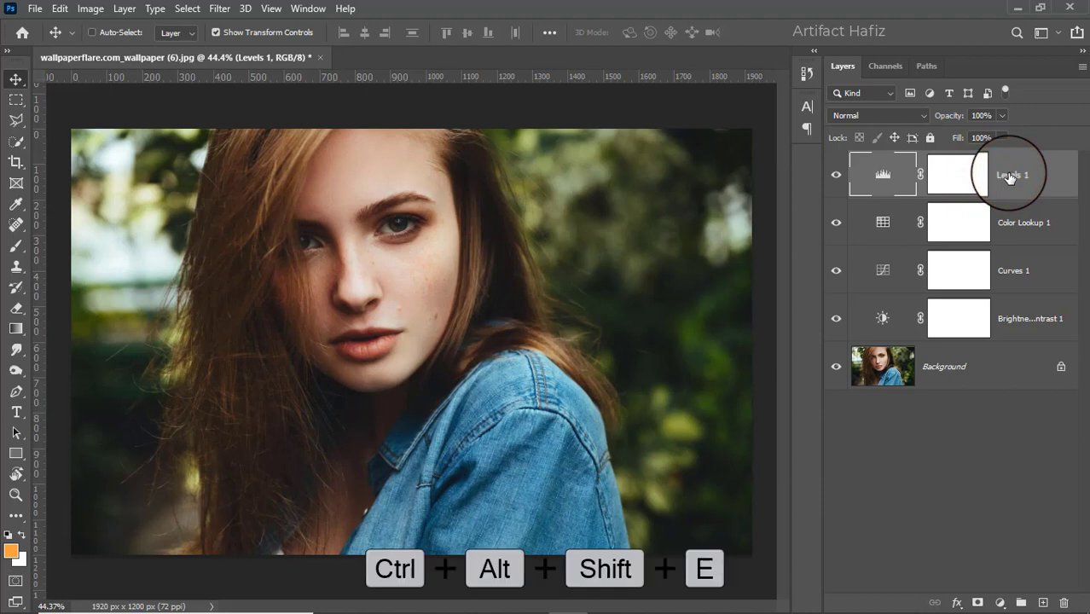
pyautogui.click(219, 8)
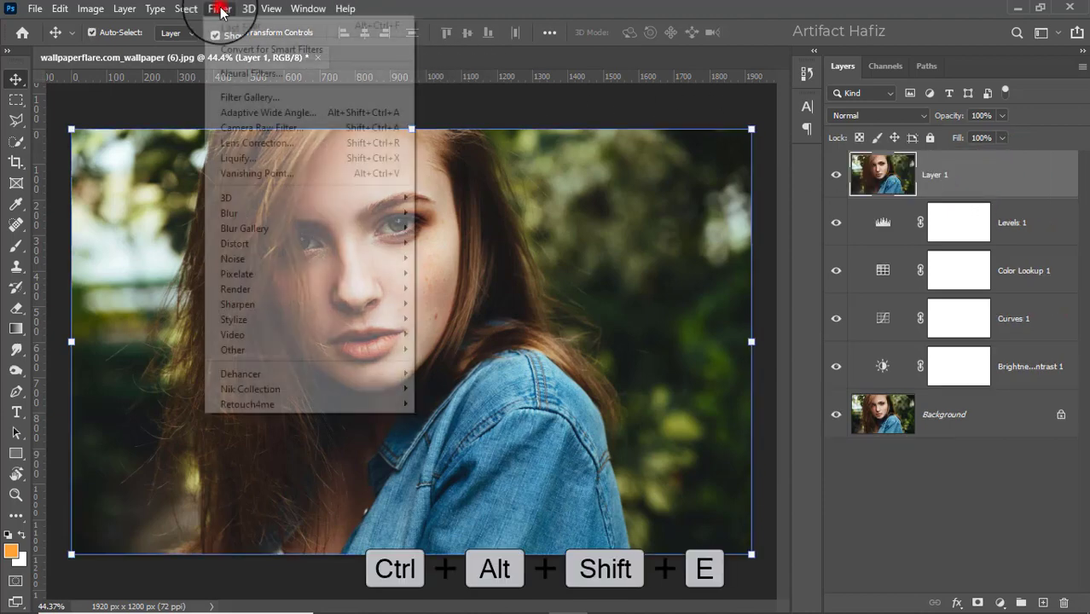
pyautogui.click(247, 50)
# Step: In the Camera Raw Filter, set Exposure -0.25, Contrast -3, Highlights -39, Shadows +44, Whites +44 and Blacks -16
pyautogui.click(220, 9)
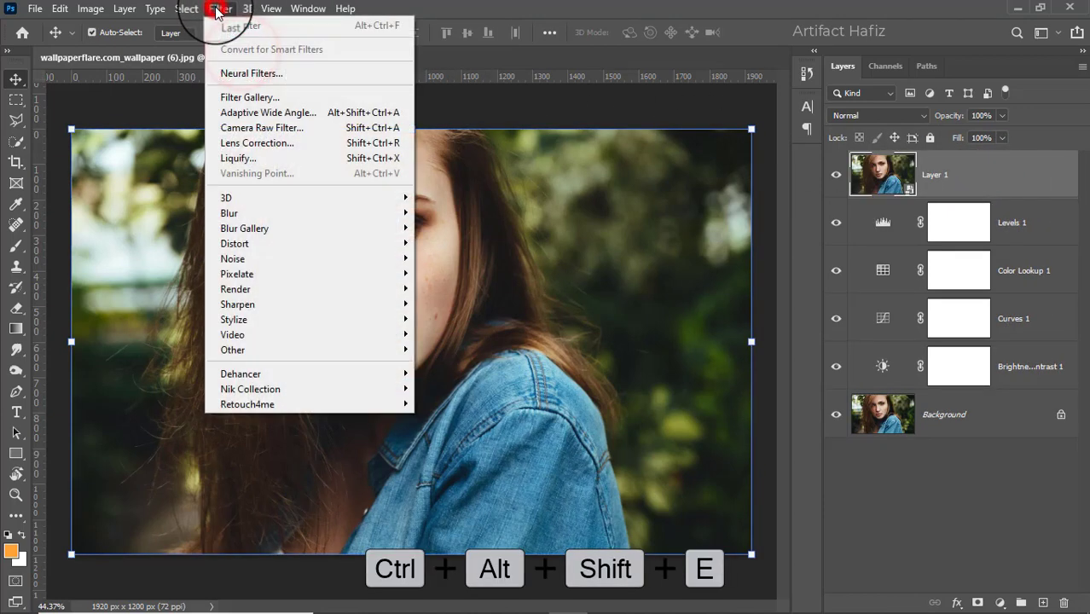
pyautogui.click(264, 126)
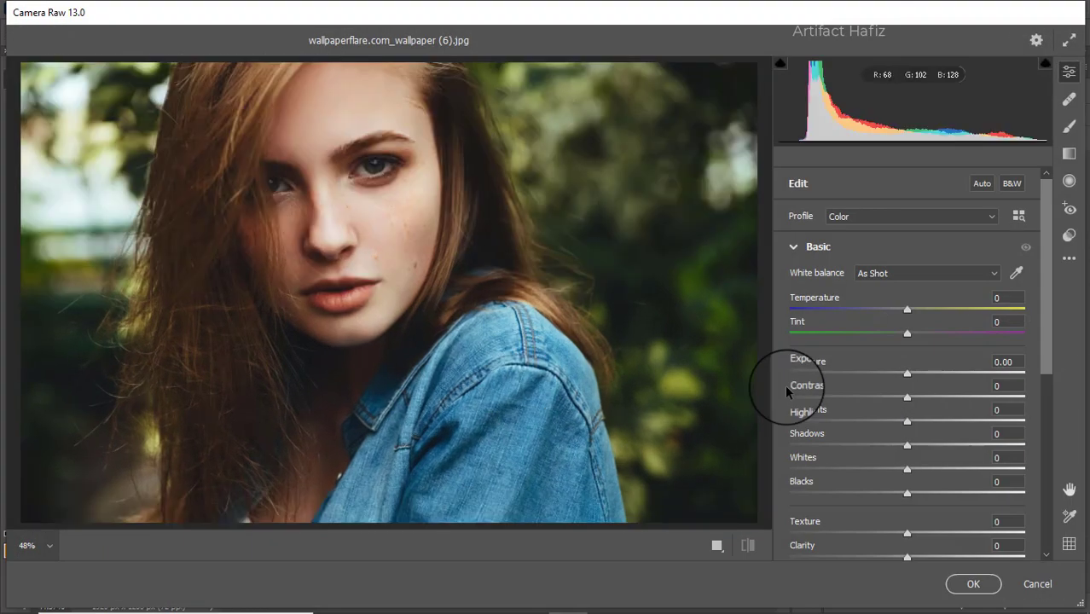
pyautogui.moveTo(908, 373)
pyautogui.mouseDown()
pyautogui.moveTo(920, 379)
pyautogui.moveTo(901, 379)
pyautogui.mouseUp()
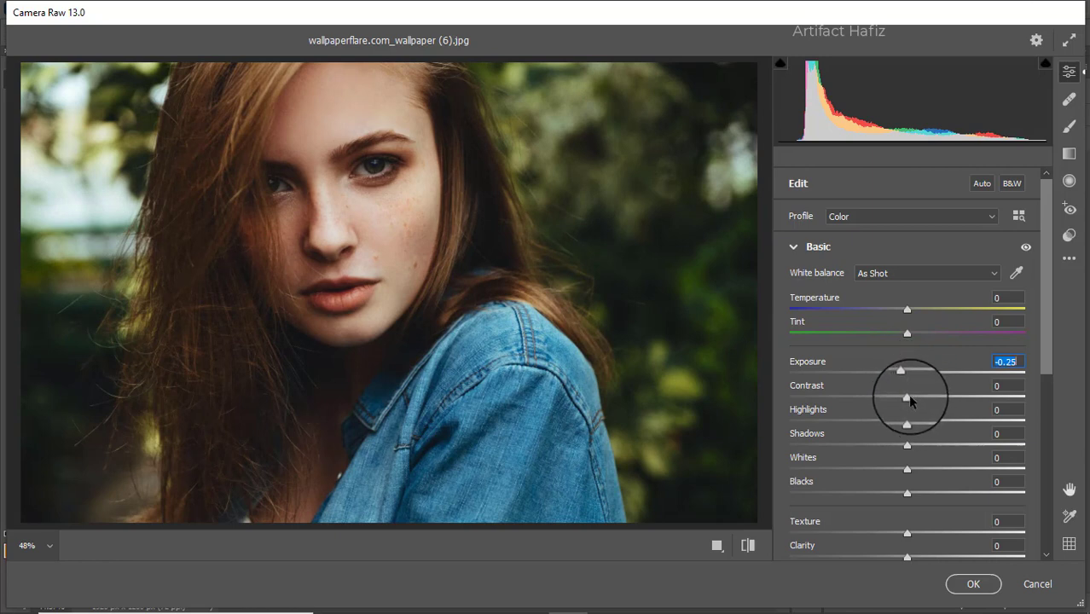
pyautogui.moveTo(907, 394); pyautogui.dragTo(938, 422)
pyautogui.moveTo(868, 425)
pyautogui.mouseDown()
pyautogui.moveTo(852, 425)
pyautogui.moveTo(862, 429)
pyautogui.mouseUp()
pyautogui.moveTo(907, 468); pyautogui.dragTo(957, 469)
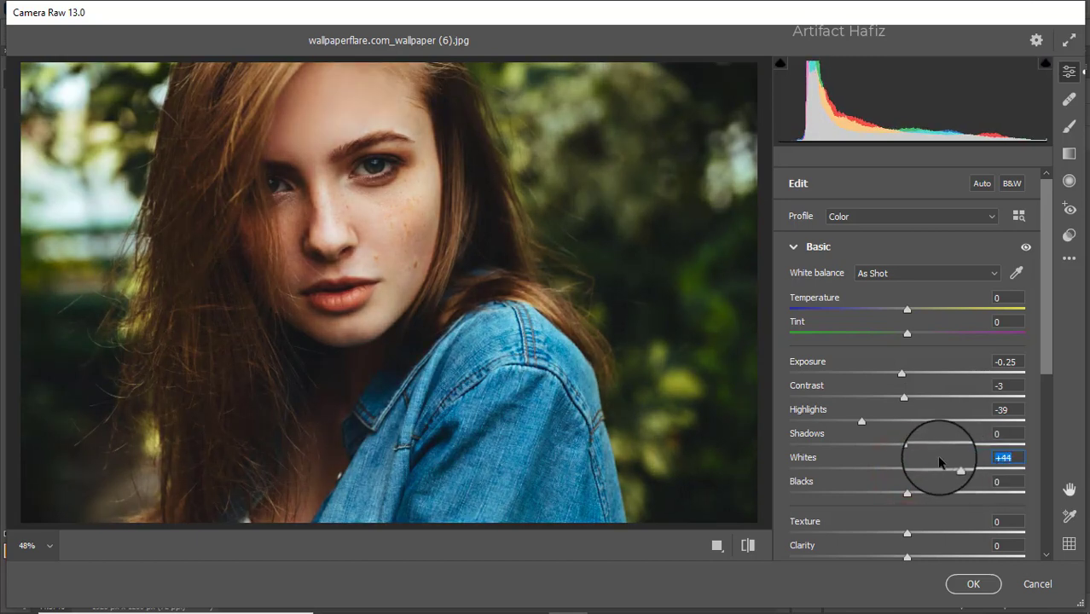
pyautogui.moveTo(908, 445); pyautogui.dragTo(959, 444)
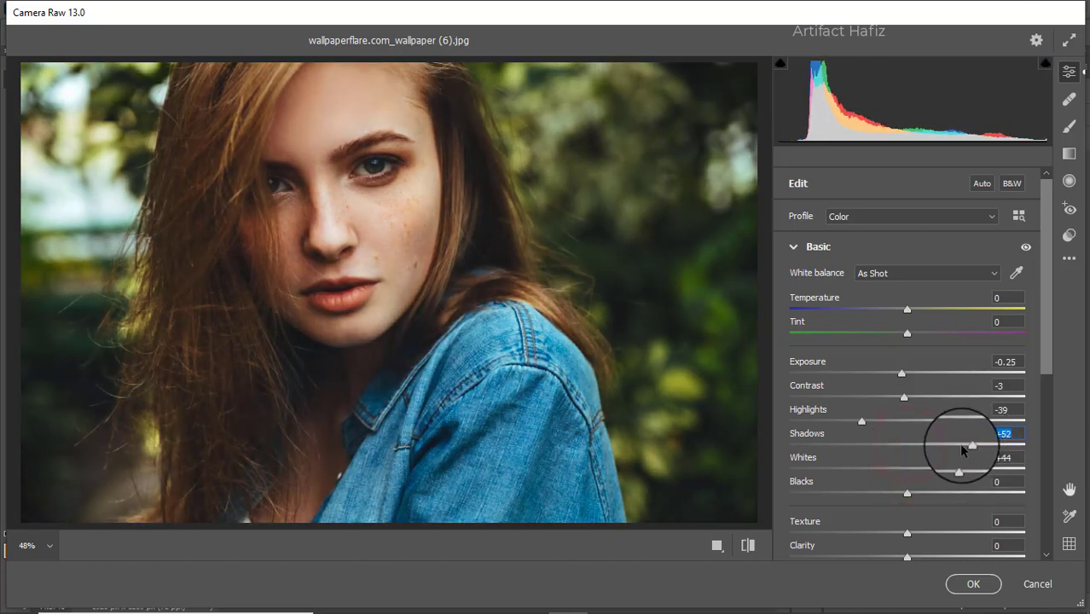
pyautogui.moveTo(907, 493); pyautogui.dragTo(888, 495)
# Step: Set Texture to -1, Clarity to +1, Dehaze to -16, Vibrance to +51 and Saturation to about -14
pyautogui.scroll(-2, 895, 462)
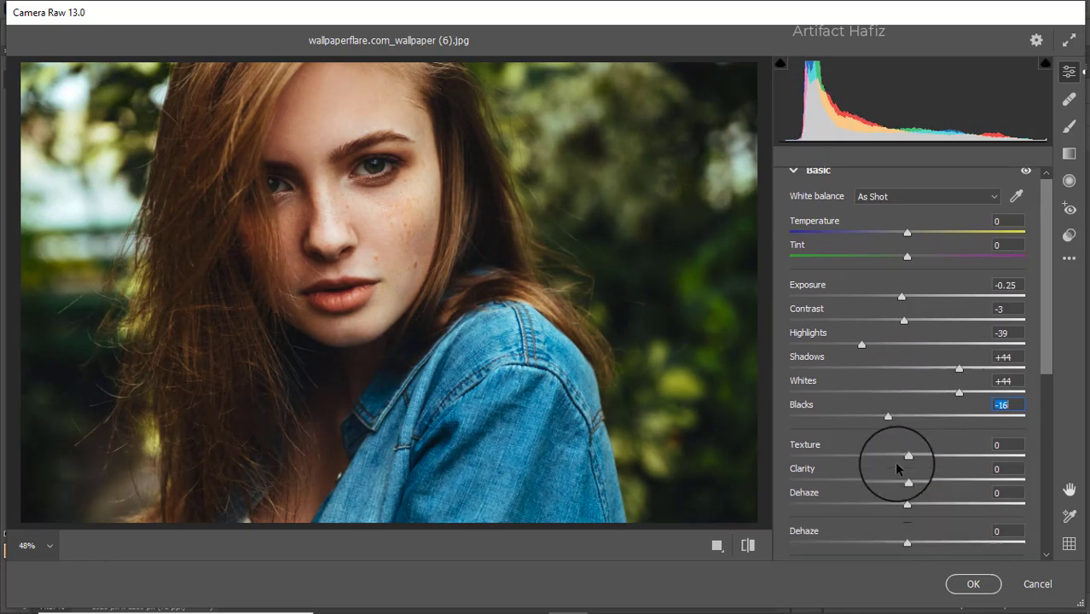
pyautogui.moveTo(908, 459); pyautogui.dragTo(889, 510)
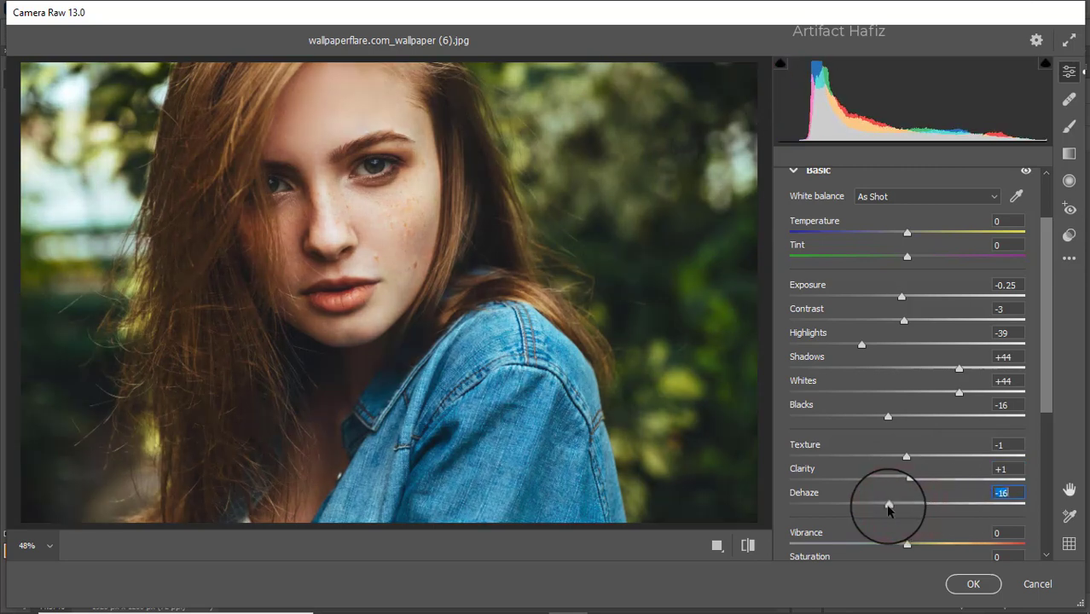
pyautogui.scroll(-2, 917, 474)
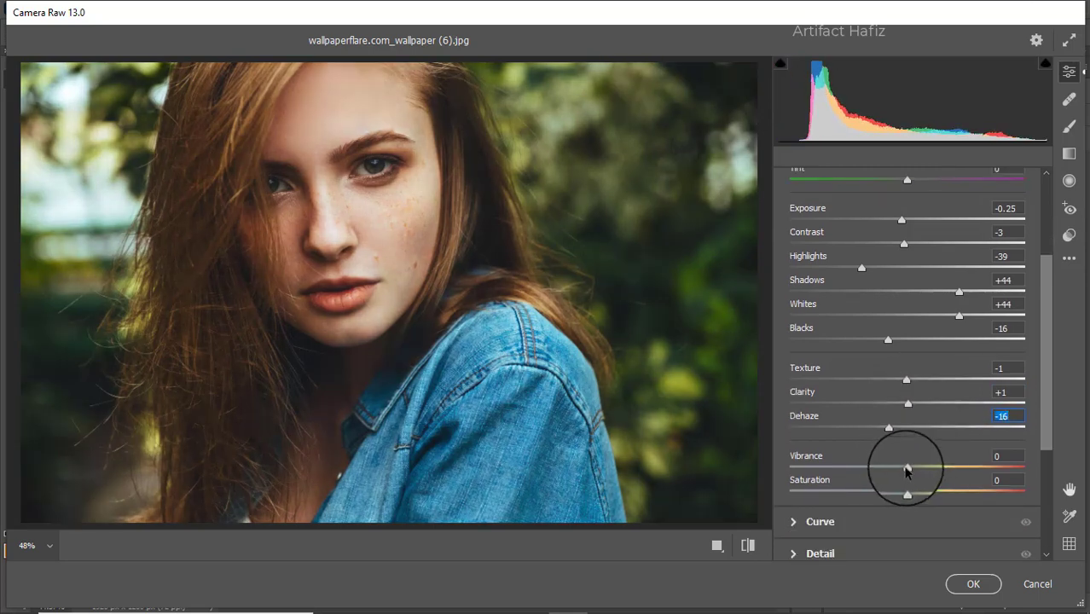
pyautogui.moveTo(907, 469); pyautogui.dragTo(966, 466)
pyautogui.moveTo(906, 494); pyautogui.dragTo(889, 493)
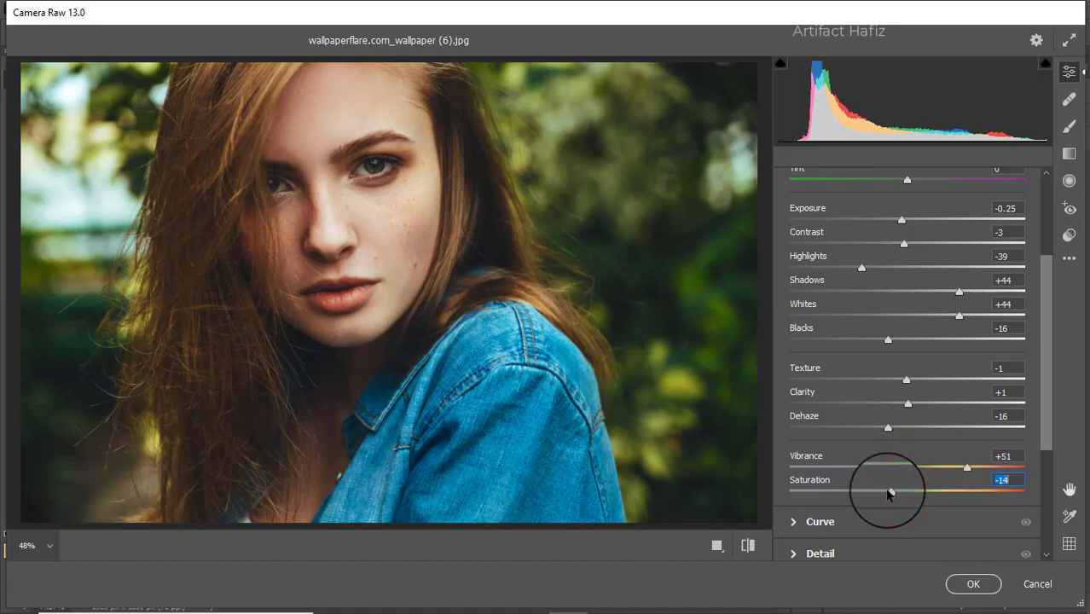
# Step: On the blue channel point curve, lift the black point to output 6 and add a point at input 67, output 65
pyautogui.click(827, 522)
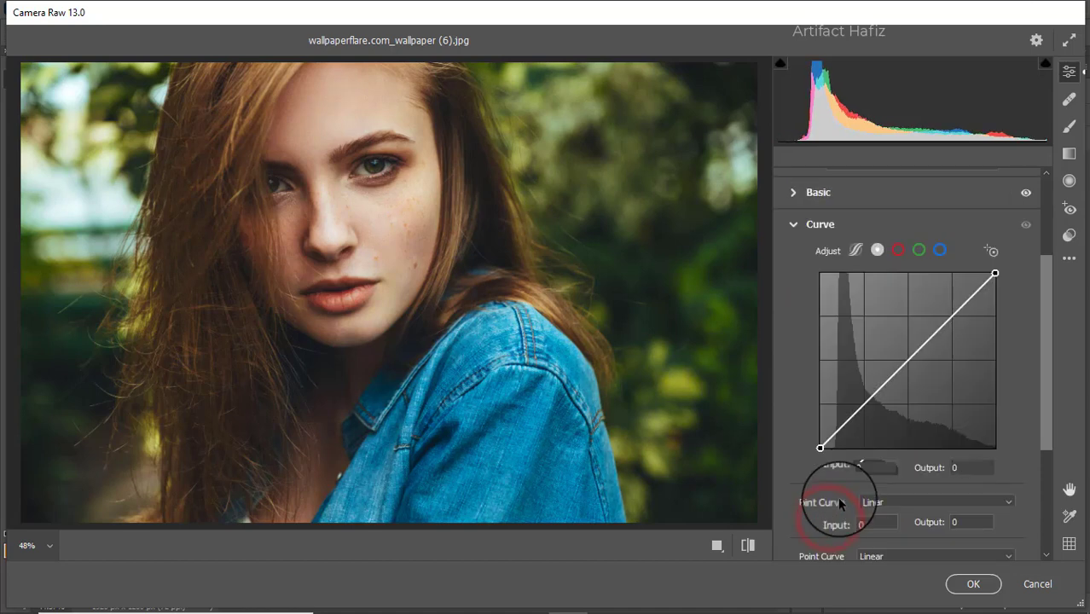
pyautogui.click(928, 243)
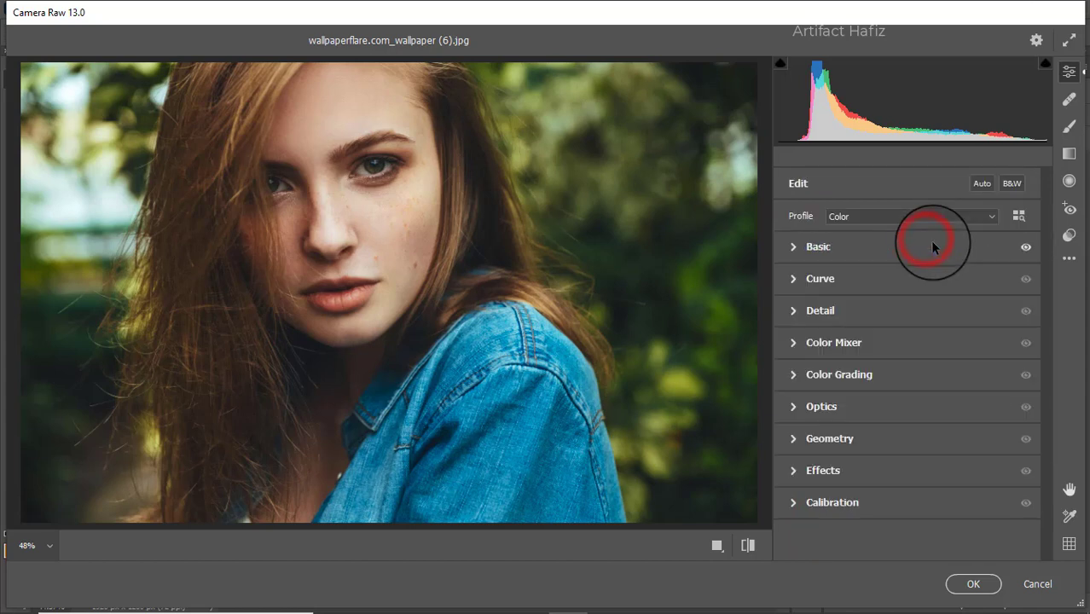
pyautogui.click(819, 275)
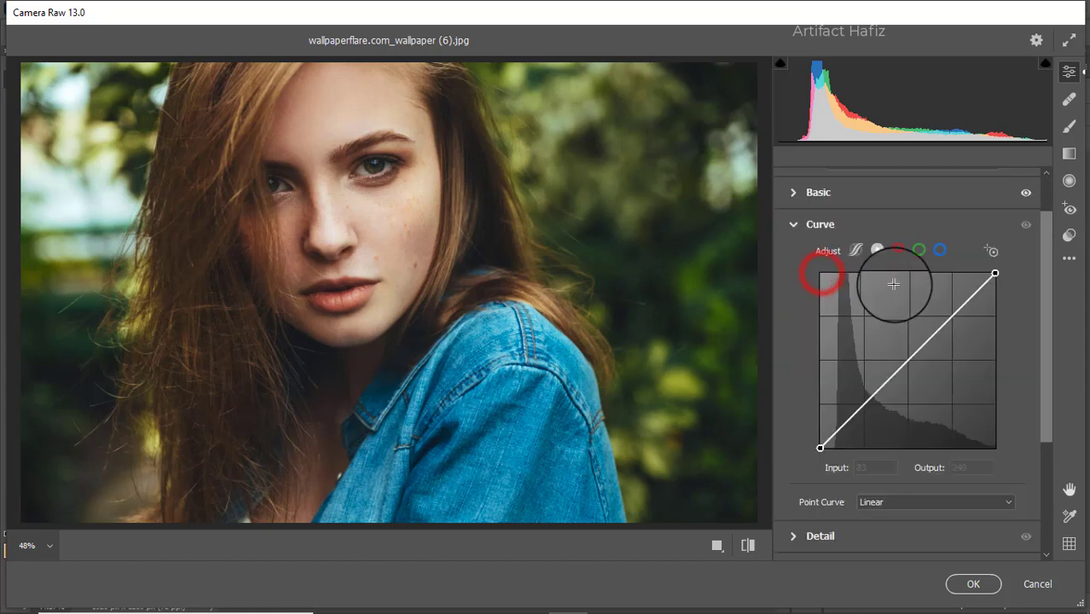
pyautogui.click(939, 250)
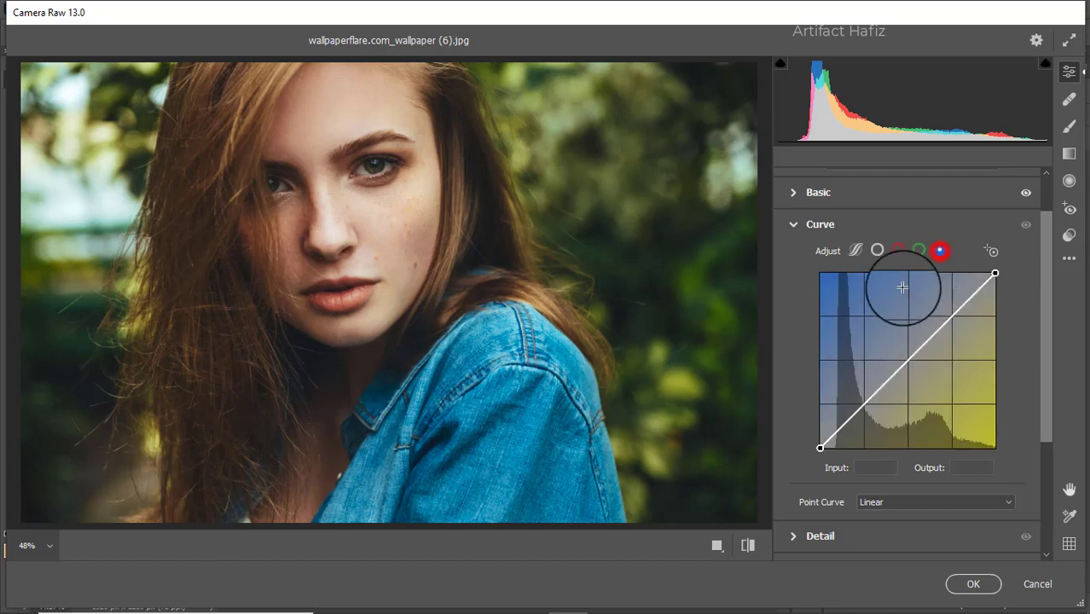
pyautogui.moveTo(820, 447); pyautogui.dragTo(822, 444)
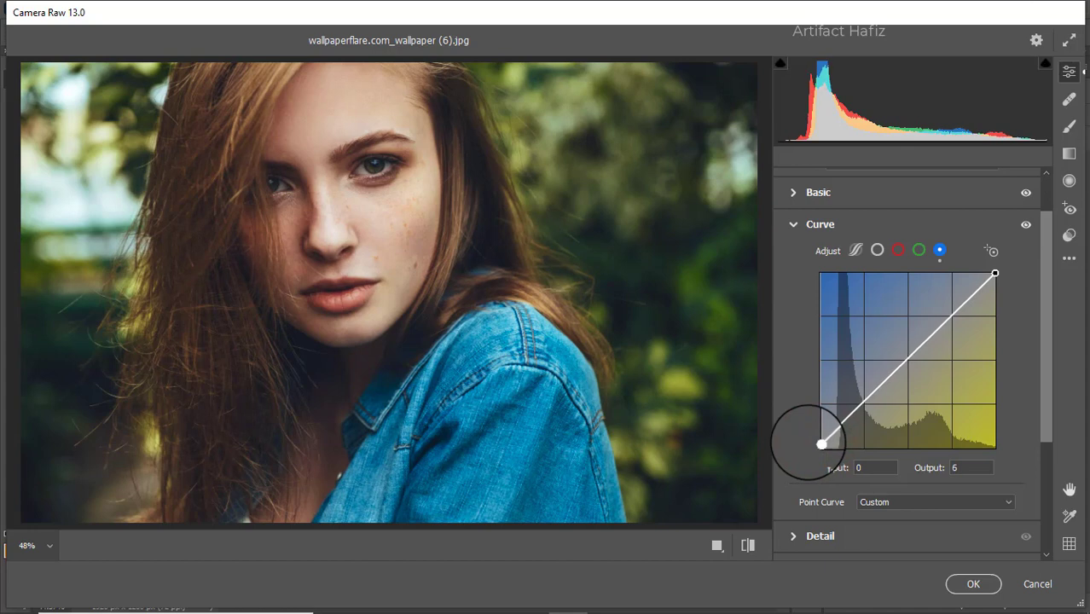
pyautogui.moveTo(861, 402); pyautogui.dragTo(866, 402)
pyautogui.scroll(-3, 879, 384)
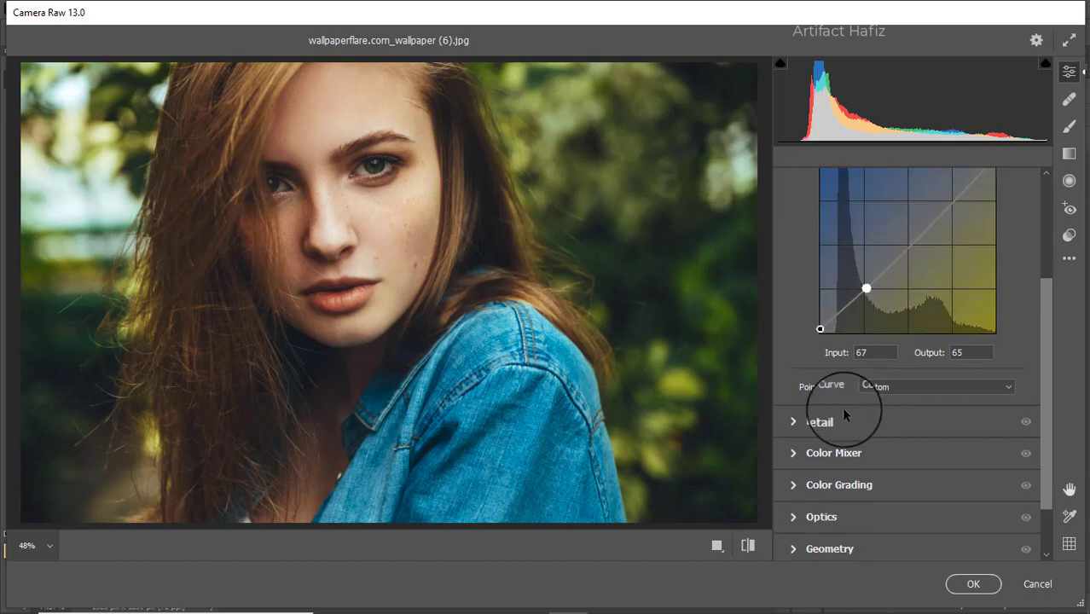
# Step: In the Detail settings, set Sharpening to 8, Noise Reduction to 6 and Color Noise Reduction to 22
pyautogui.click(855, 418)
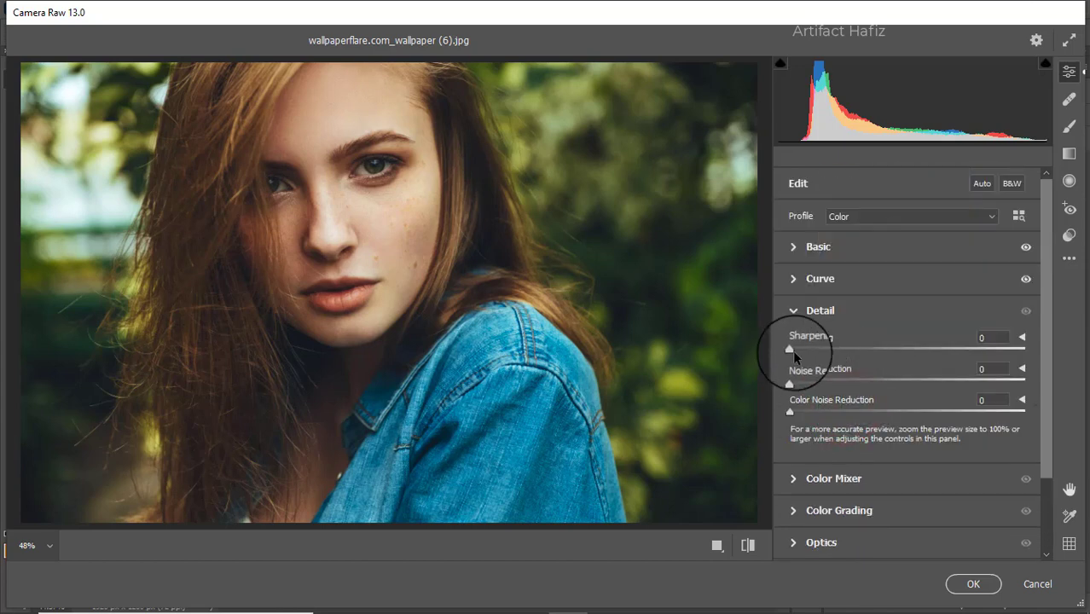
pyautogui.moveTo(790, 349); pyautogui.dragTo(845, 413)
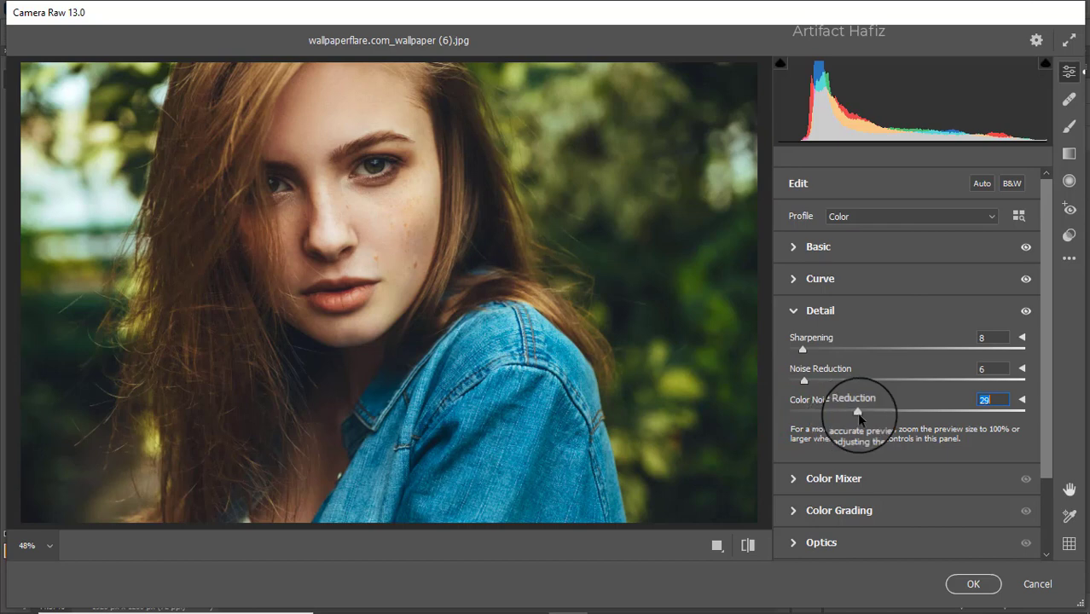
pyautogui.moveTo(858, 414); pyautogui.dragTo(855, 416)
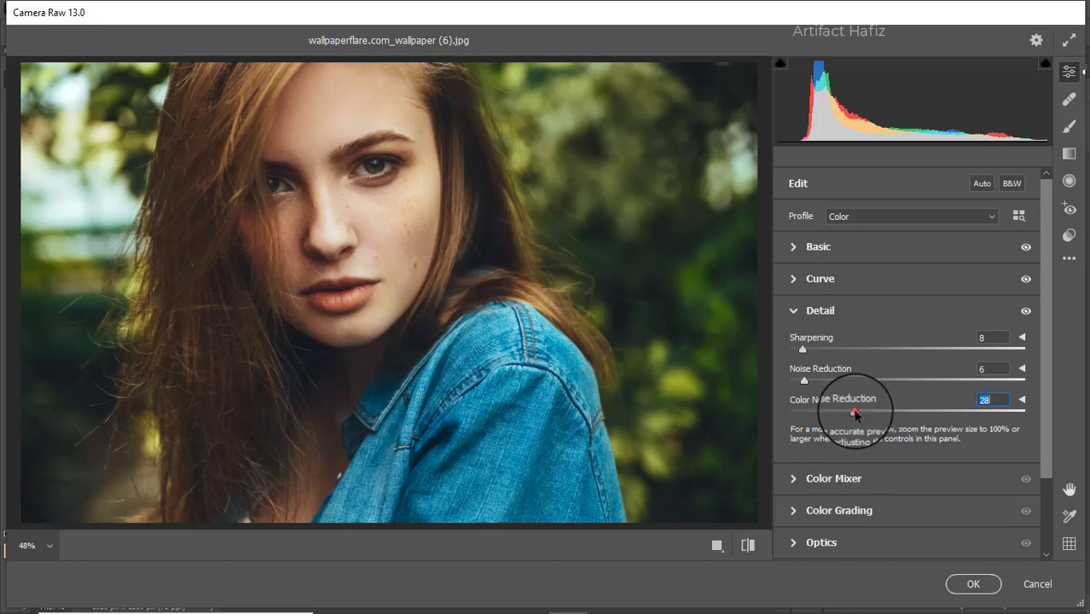
pyautogui.moveTo(855, 415); pyautogui.dragTo(842, 415)
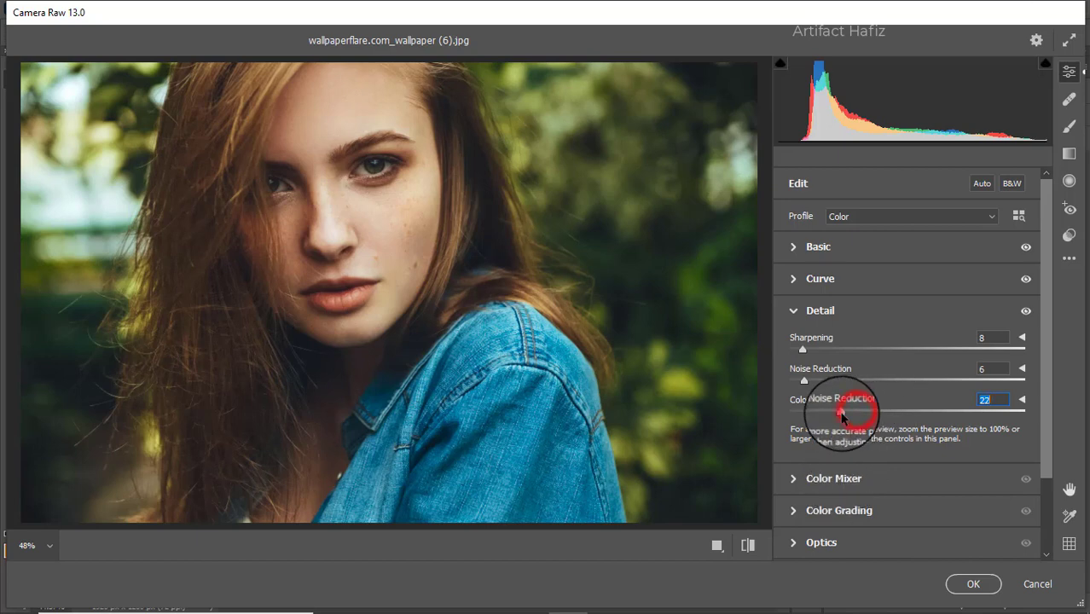
# Step: In the Color Mixer, set HSL saturation to Reds +52, Yellows -7, Greens -41, Aquas -19 and Blues -59
pyautogui.click(831, 478)
pyautogui.click(849, 285)
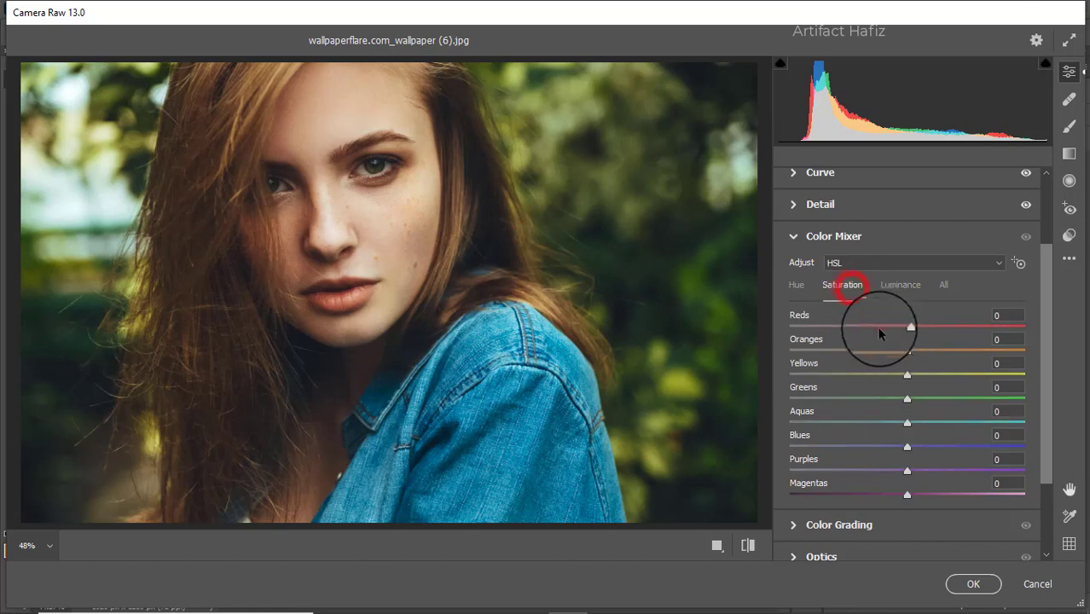
pyautogui.moveTo(906, 325); pyautogui.dragTo(971, 330)
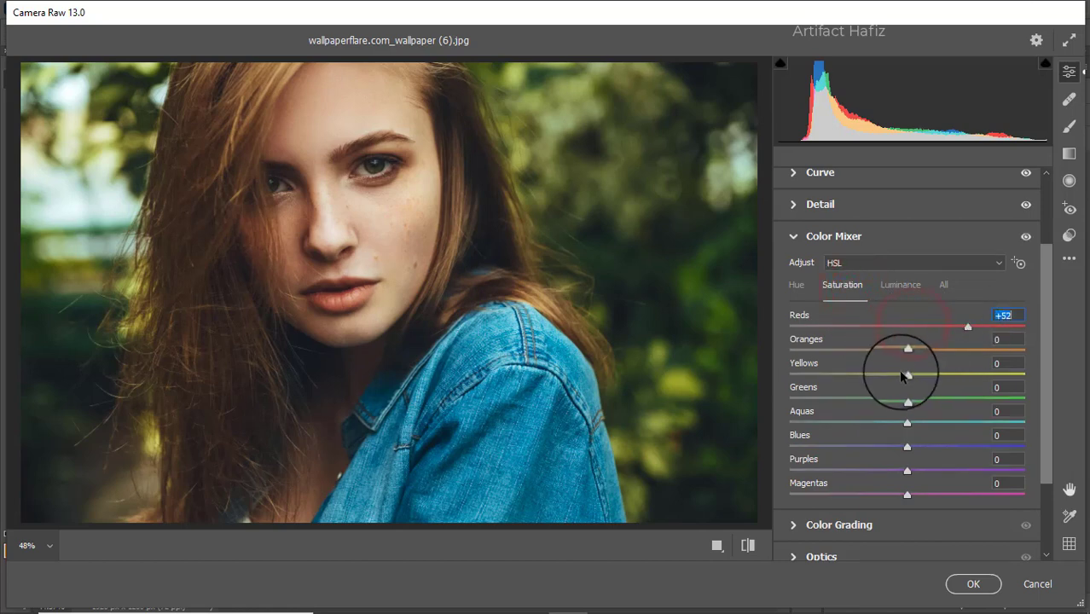
pyautogui.moveTo(906, 375); pyautogui.dragTo(857, 389)
pyautogui.moveTo(907, 420); pyautogui.dragTo(842, 453)
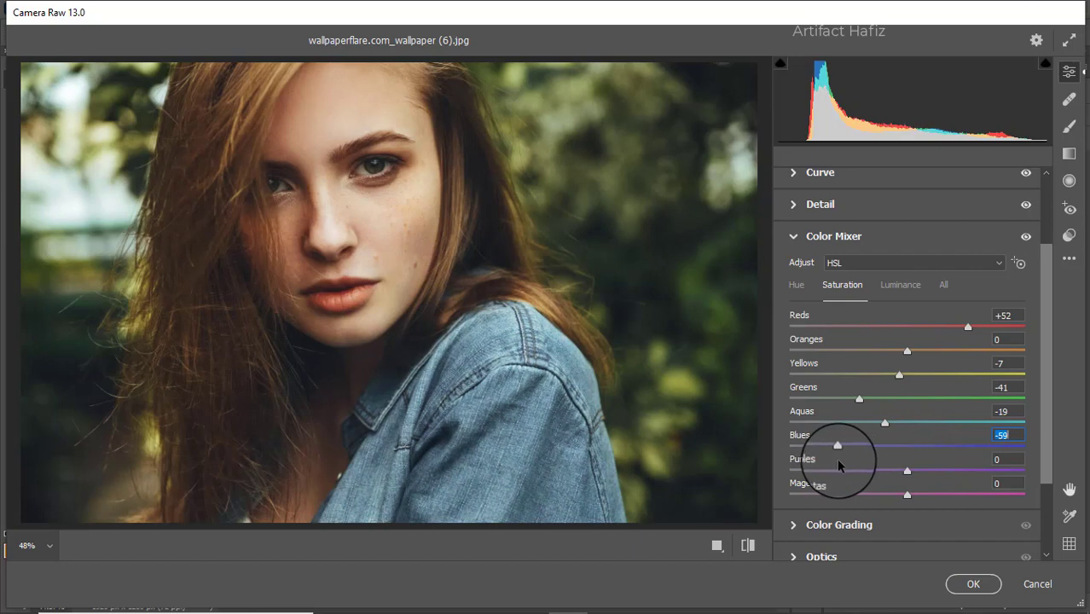
# Step: In the Color Mixer, raise the luminance of Greens to about +49
pyautogui.click(904, 292)
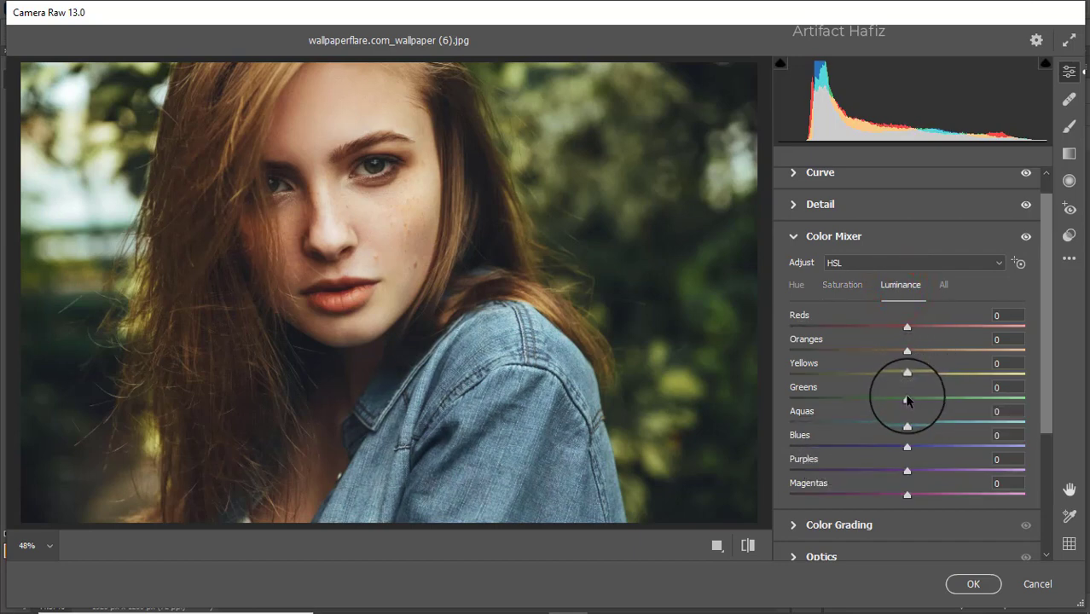
pyautogui.moveTo(907, 401); pyautogui.dragTo(965, 401)
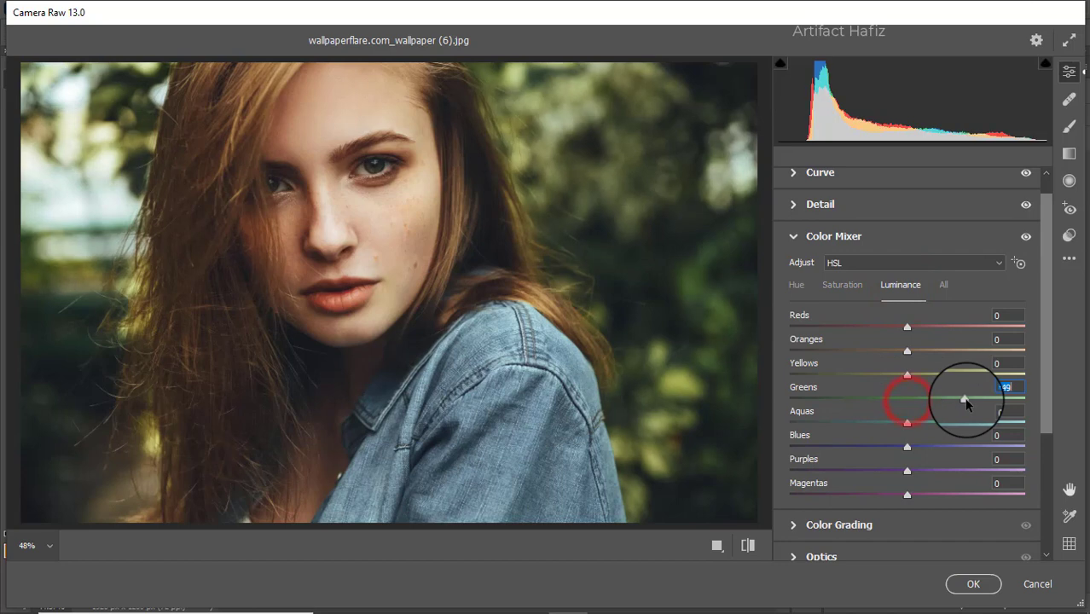